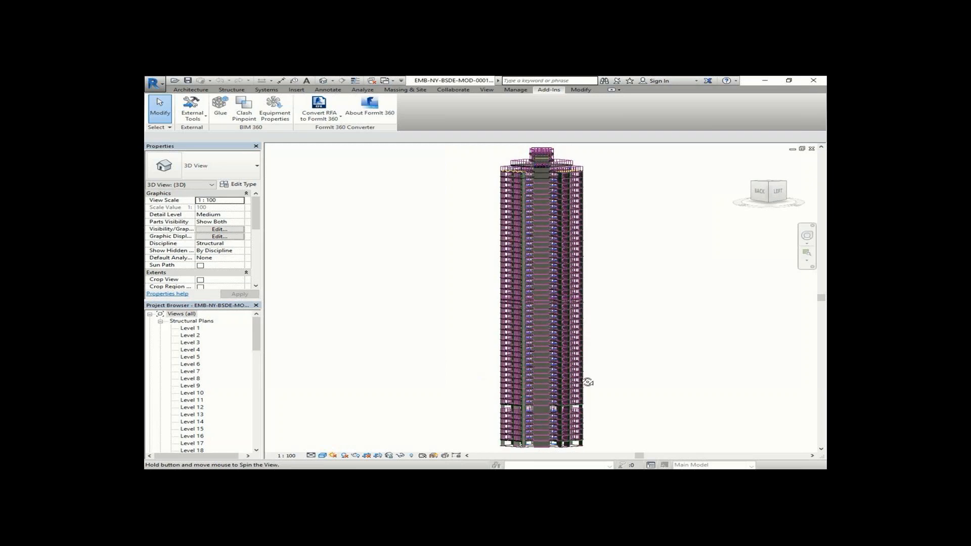
- Open the add-in for sending the tower model to midas Gen and keep the element size at Normal
middle_click_drag(480, 371, 629, 375, "shift")
middle_click_drag(456, 357, 536, 370, "shift")
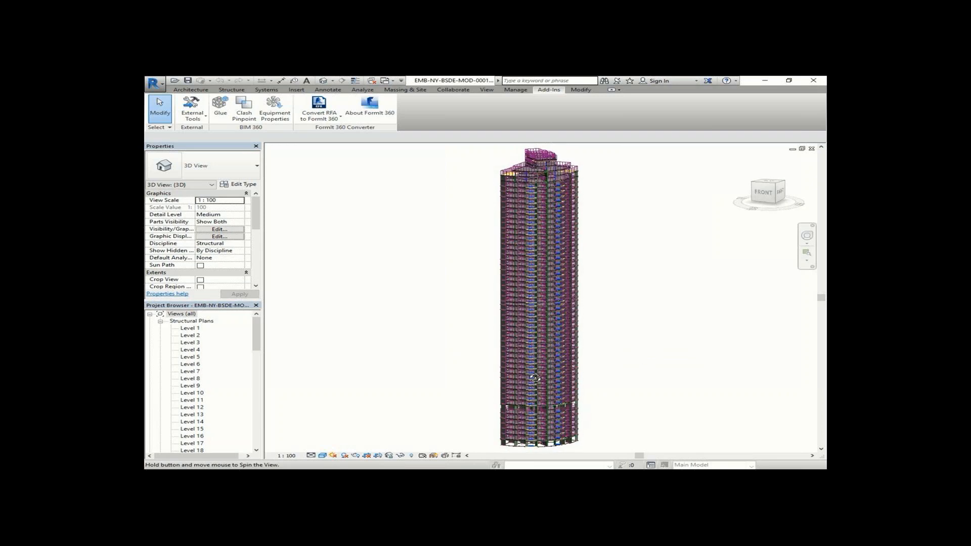
left_click(745, 162)
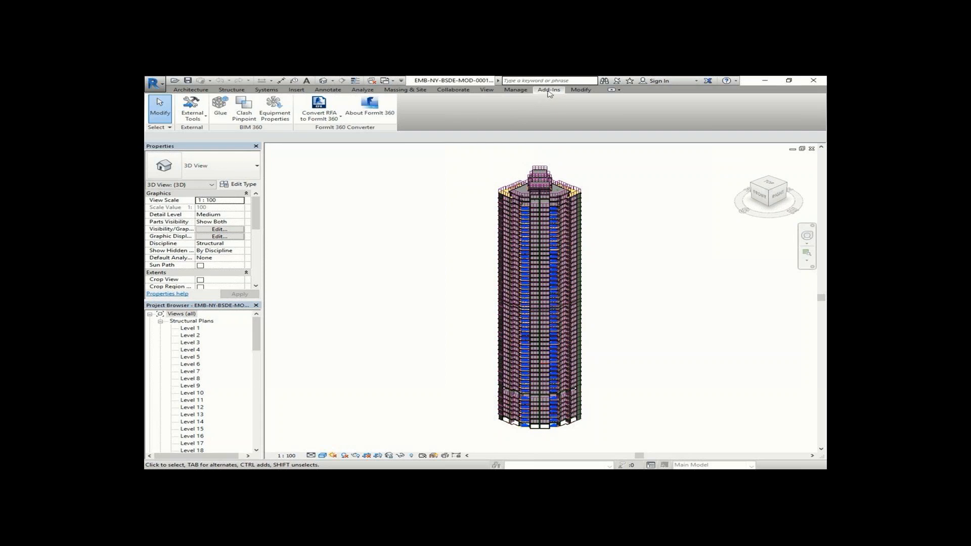
left_click(201, 120)
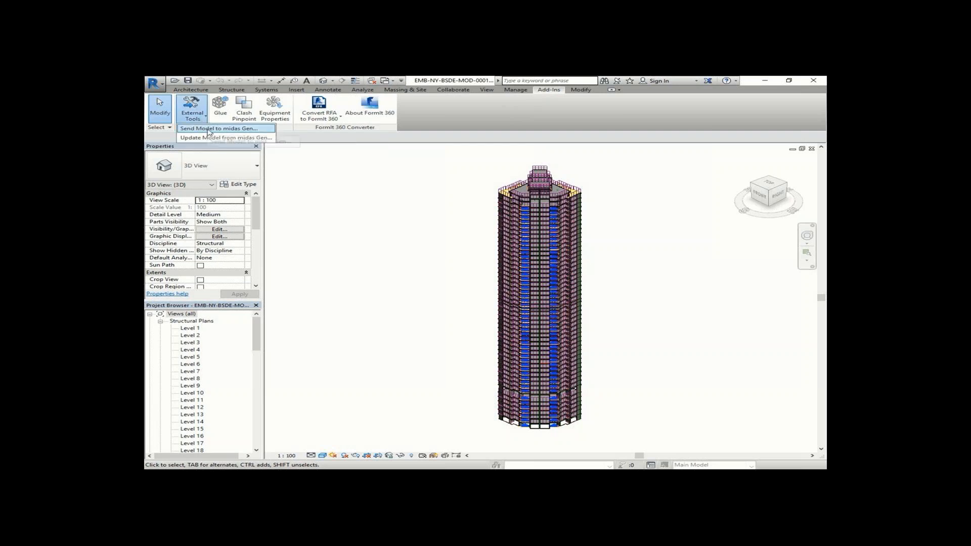
left_click(256, 129)
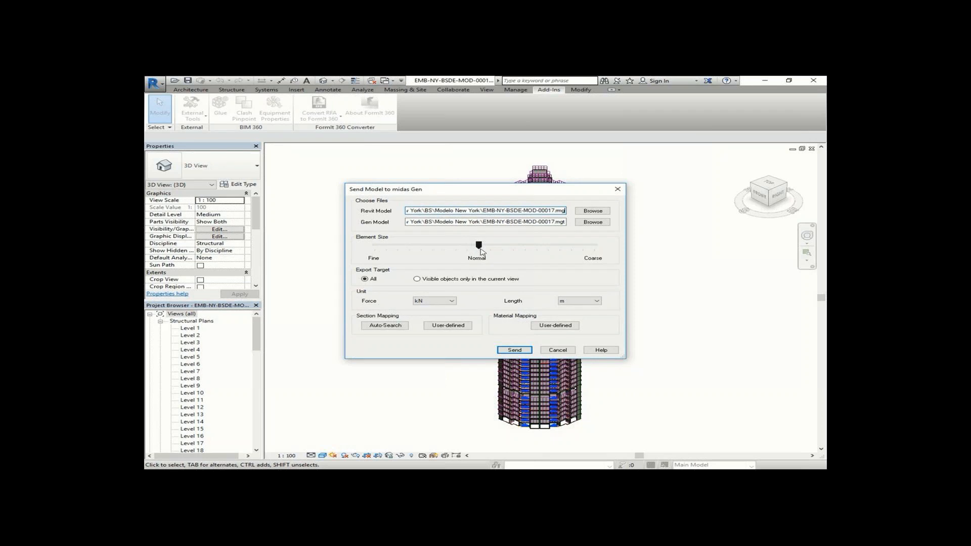
mouse_move(481, 248)
left_mouse_down()
mouse_move(374, 248)
mouse_move(610, 249)
mouse_move(483, 256)
left_mouse_up()
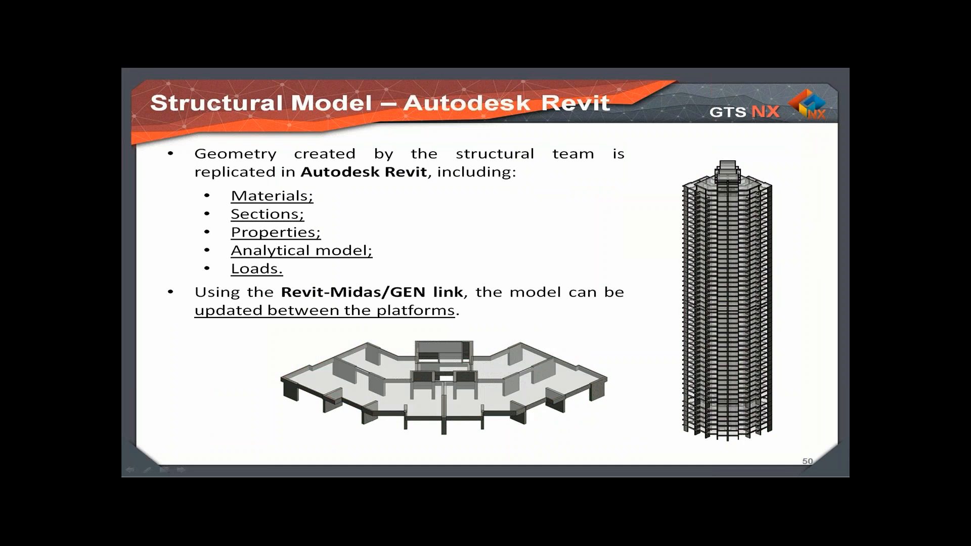
key("Right")
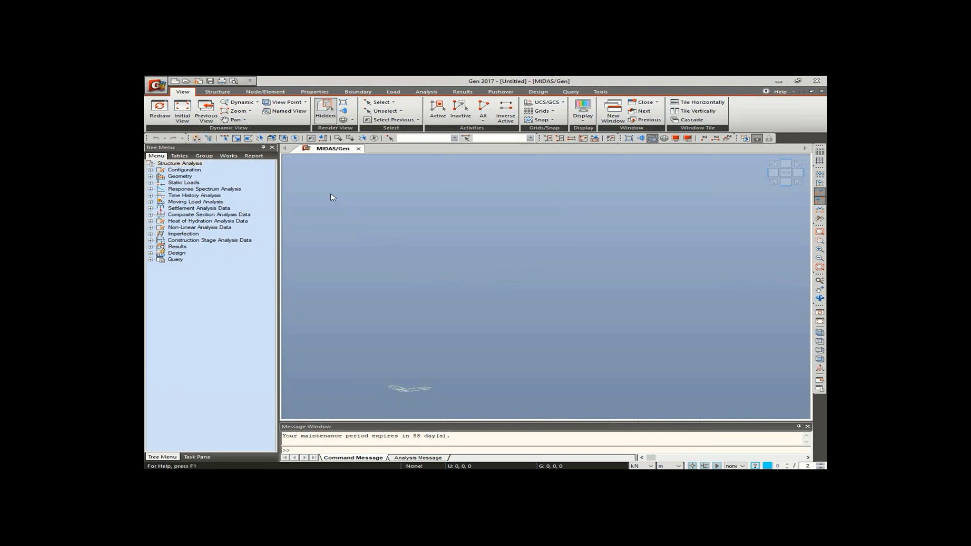
- In midas Gen, import the MGT file EMB-NY-BSDE-MOD-00017 and check the import message for errors and warnings
left_click(157, 85)
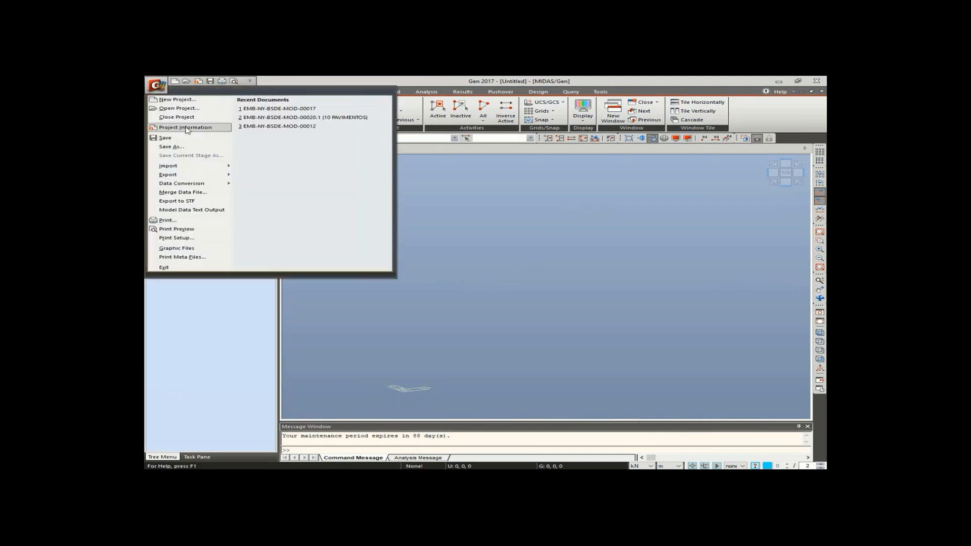
mouse_move(197, 168)
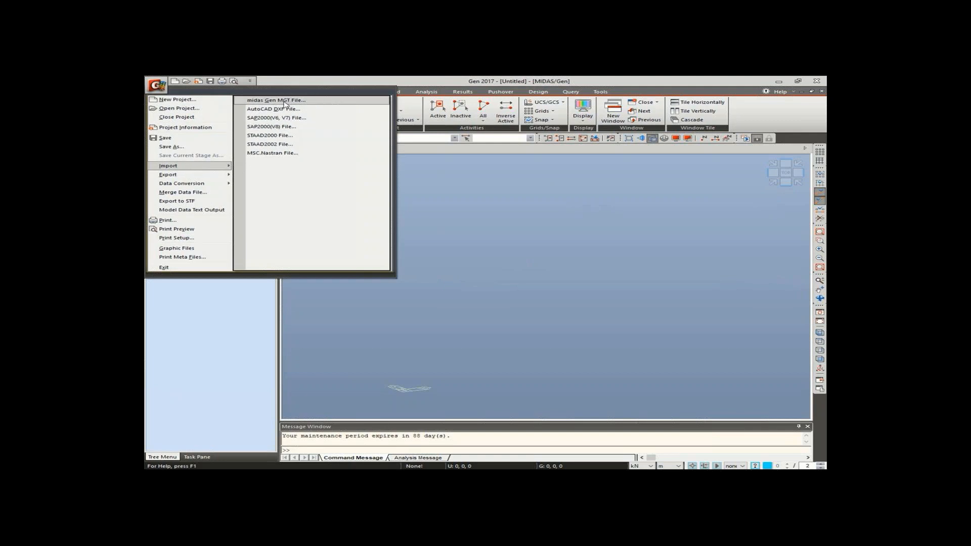
left_click(313, 102)
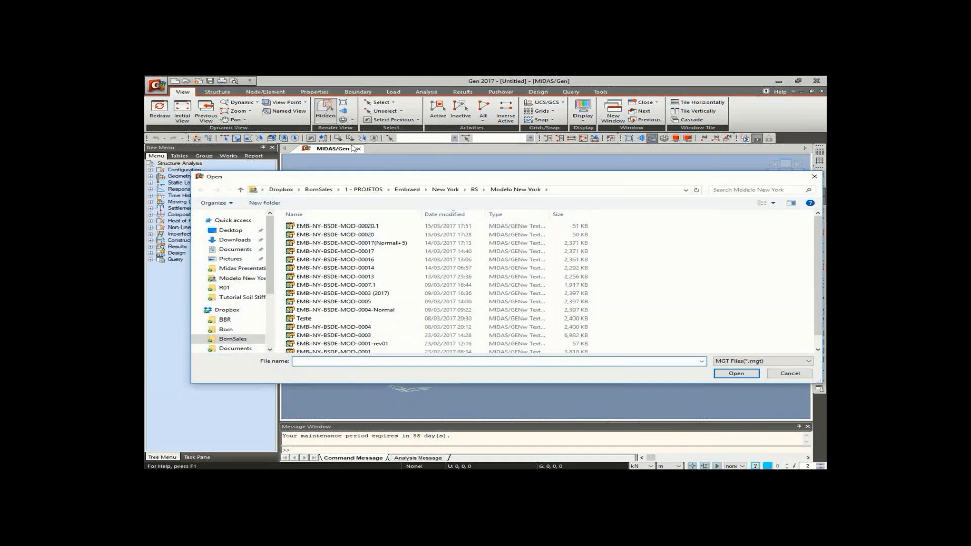
left_click(381, 252)
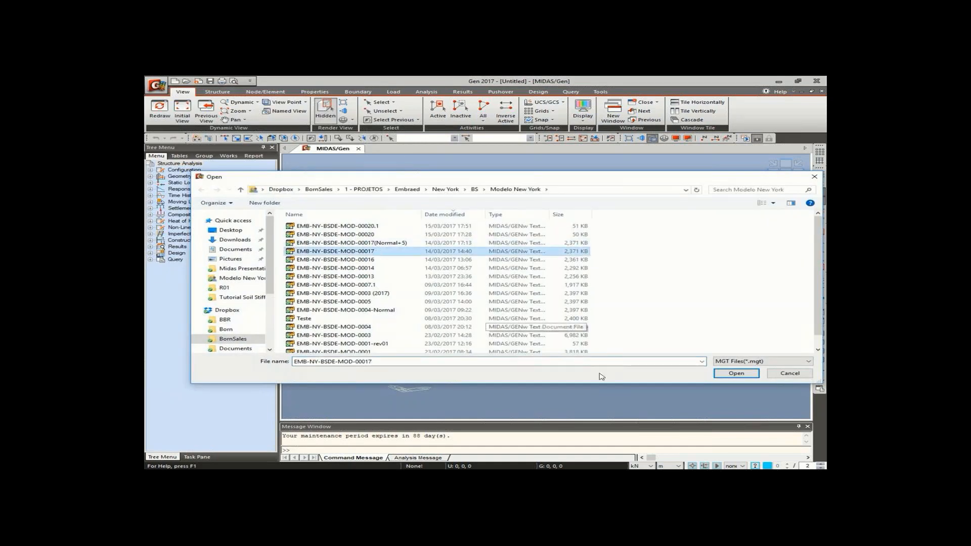
left_click(731, 374)
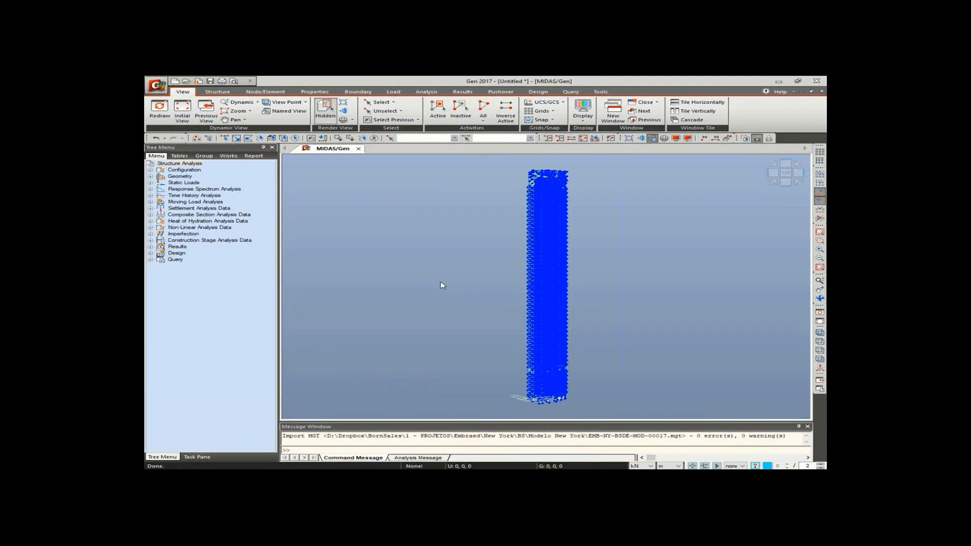
double_click(697, 436)
double_click(744, 436)
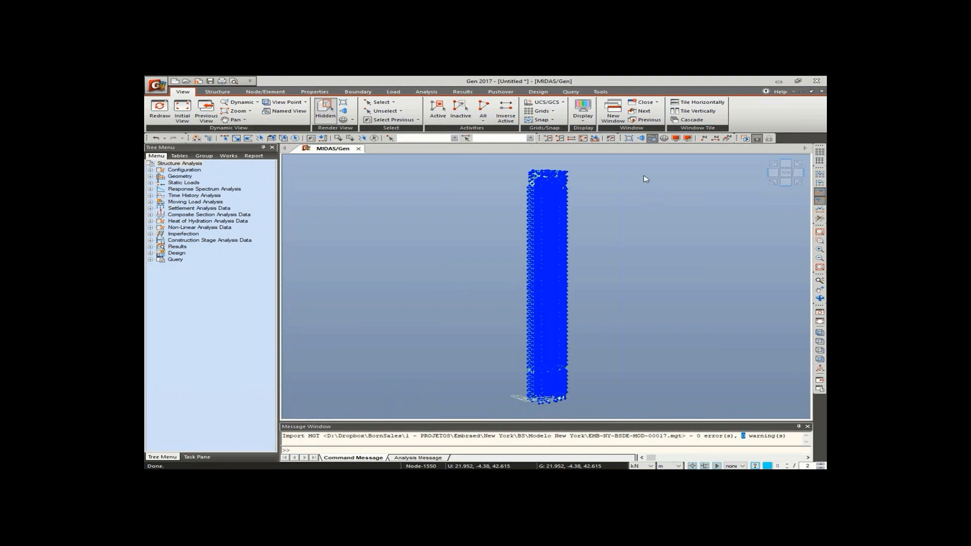
- Inspect the imported tower's mesh from the roof down to the base columns
left_click(786, 181)
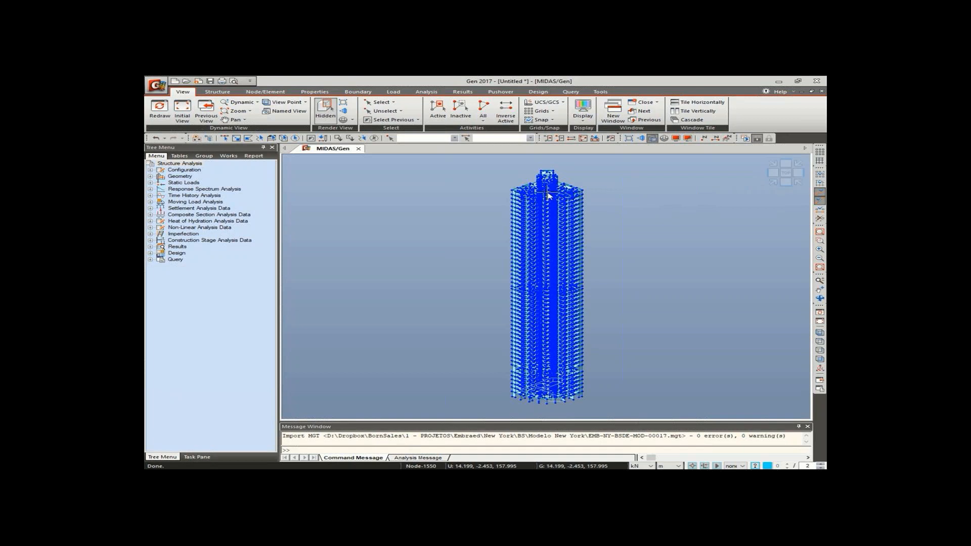
scroll(548, 196, "up", 6)
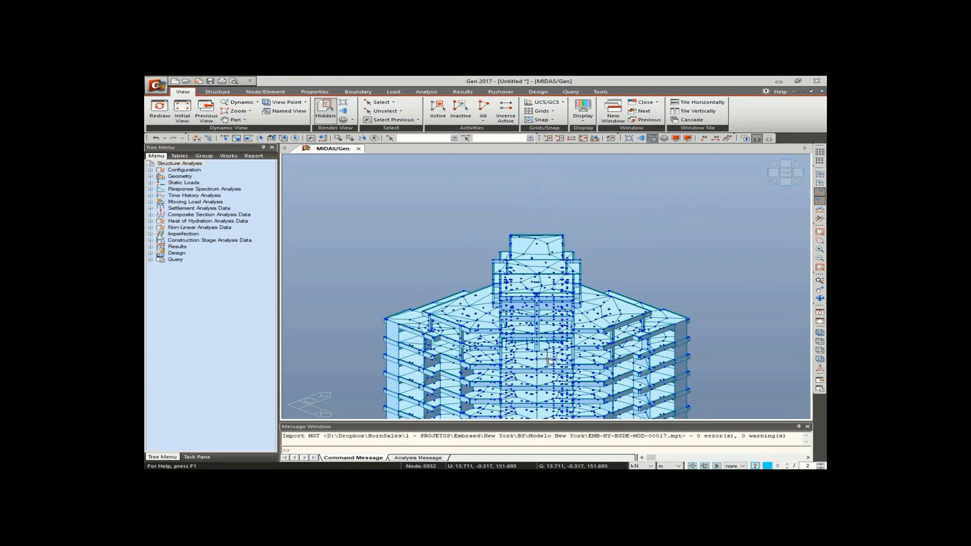
middle_click_drag(549, 360, 539, 210)
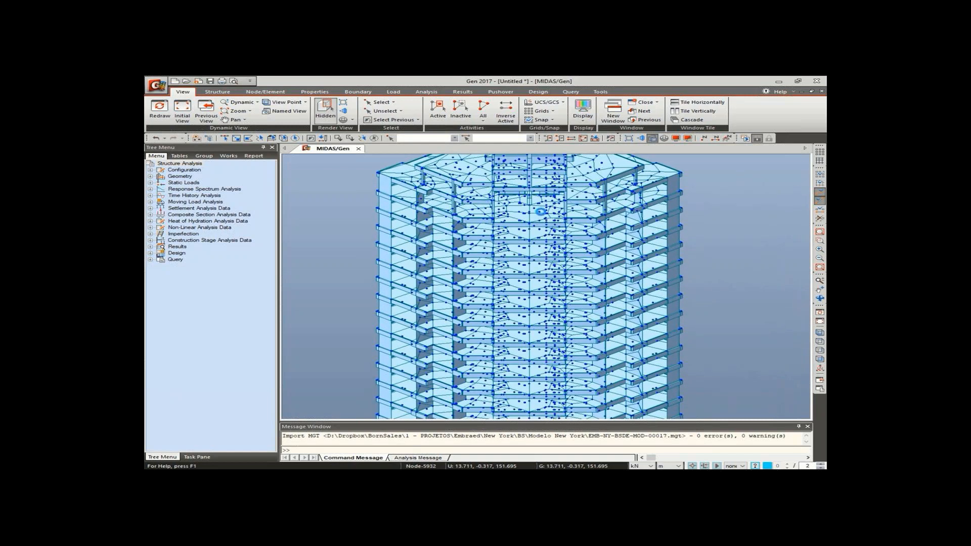
middle_click_drag(547, 336, 545, 256)
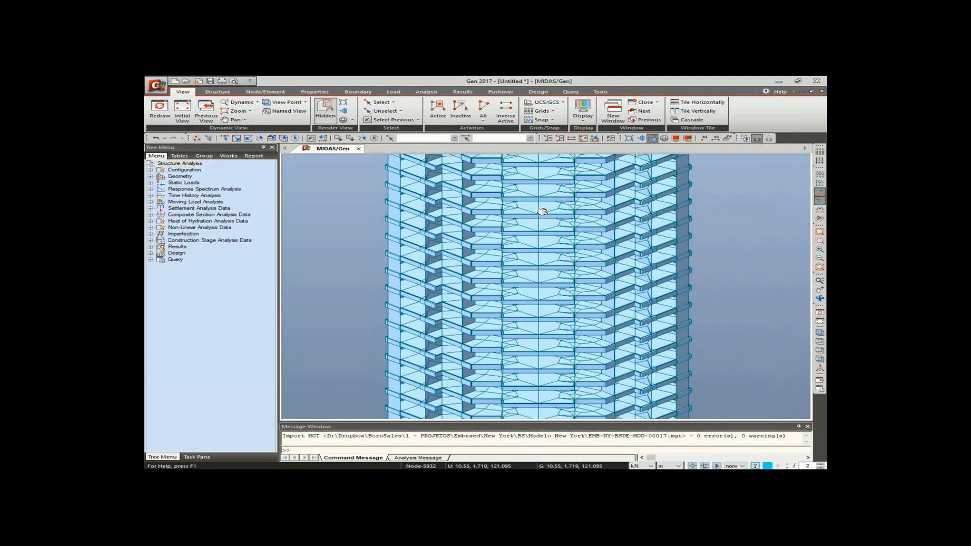
middle_click_drag(534, 367, 566, 329)
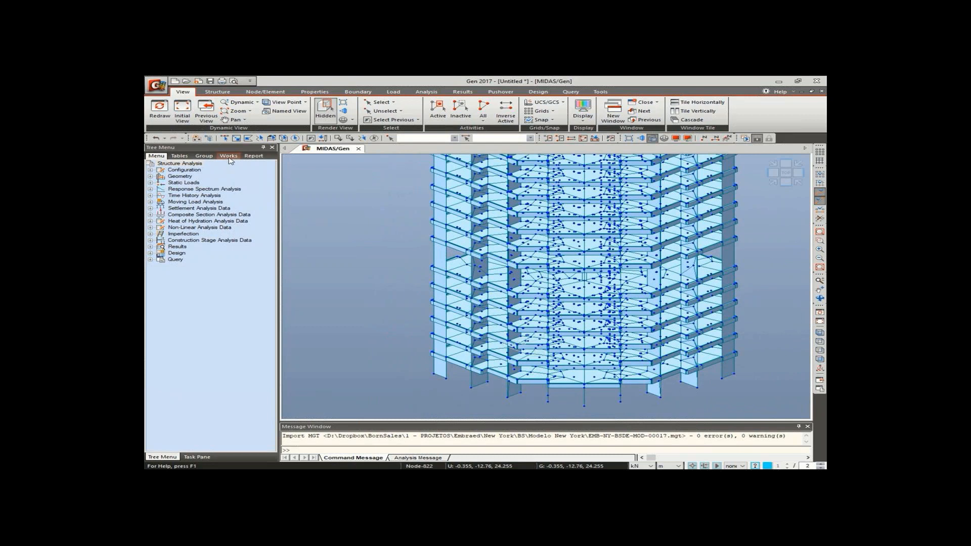
- Review the list of stories defined in the imported model's works data
left_click(230, 157)
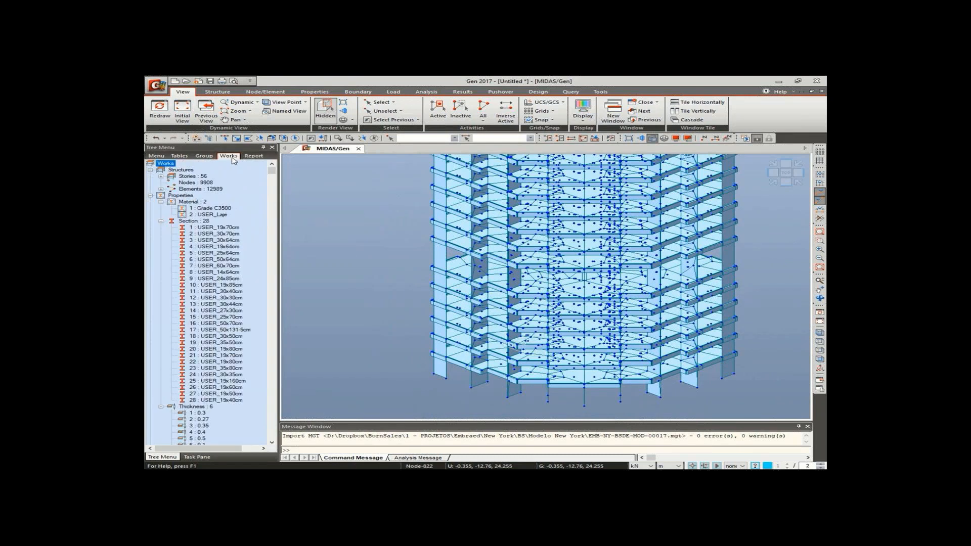
left_click(161, 176)
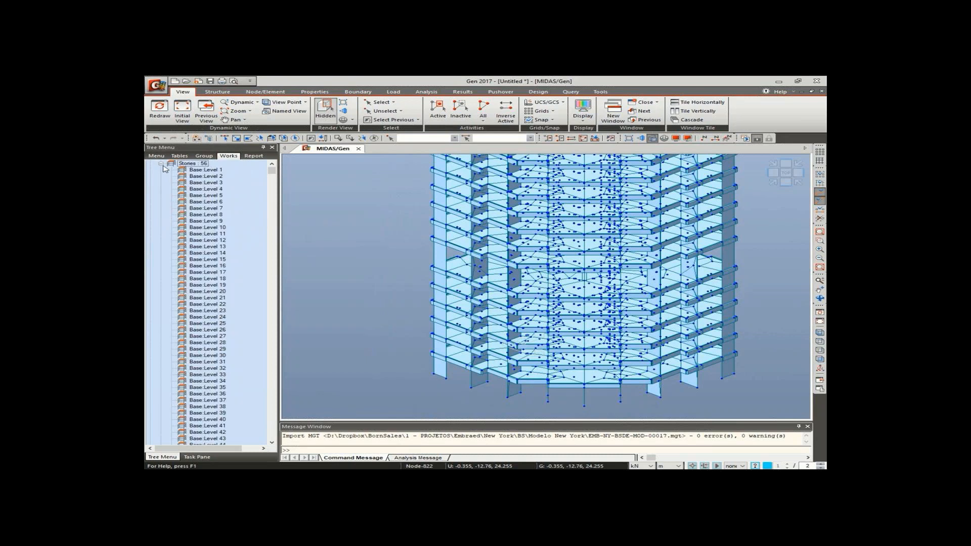
left_click(161, 164)
scroll(209, 182, "up", 1)
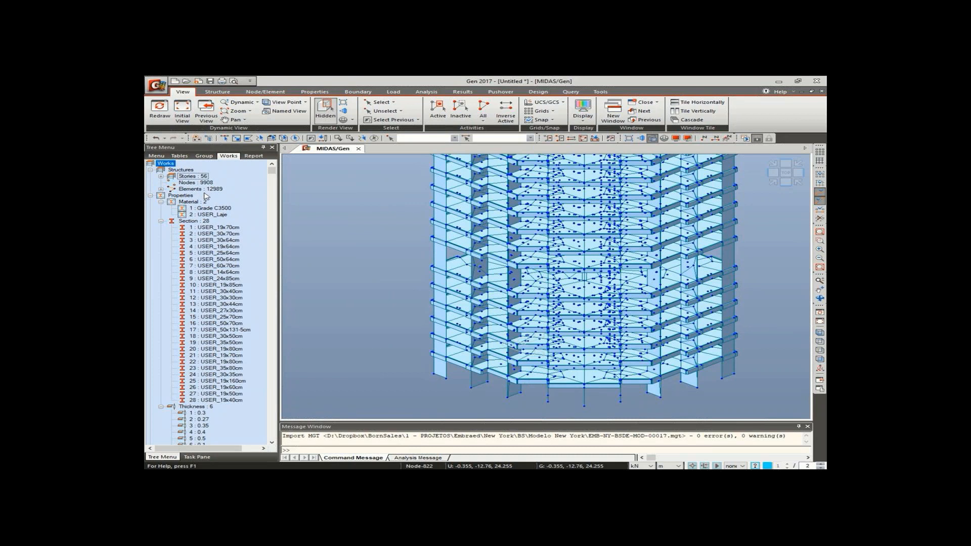
- Review the imported materials and the full list of cross sections in the model properties
left_click(187, 203)
key("Down")
left_click(161, 202)
left_click(200, 215)
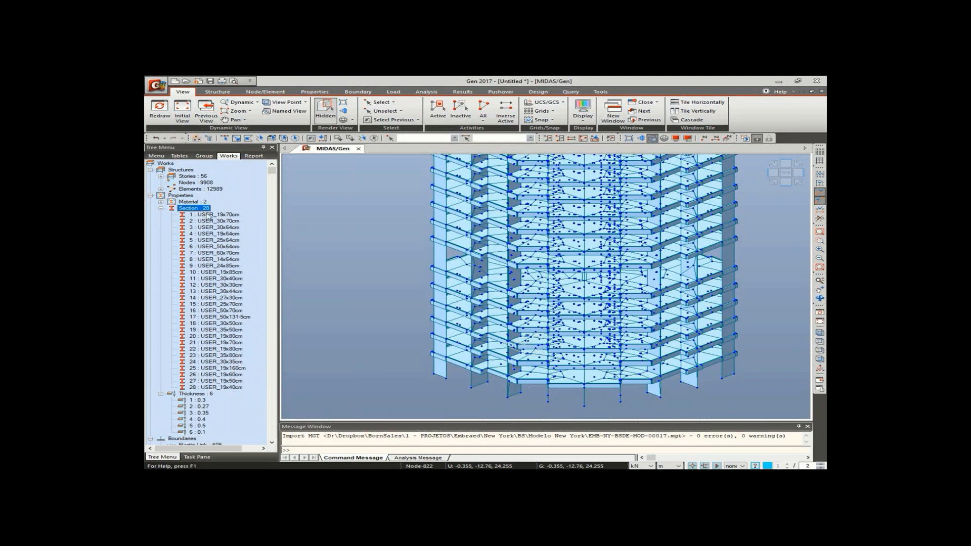
left_click(234, 388)
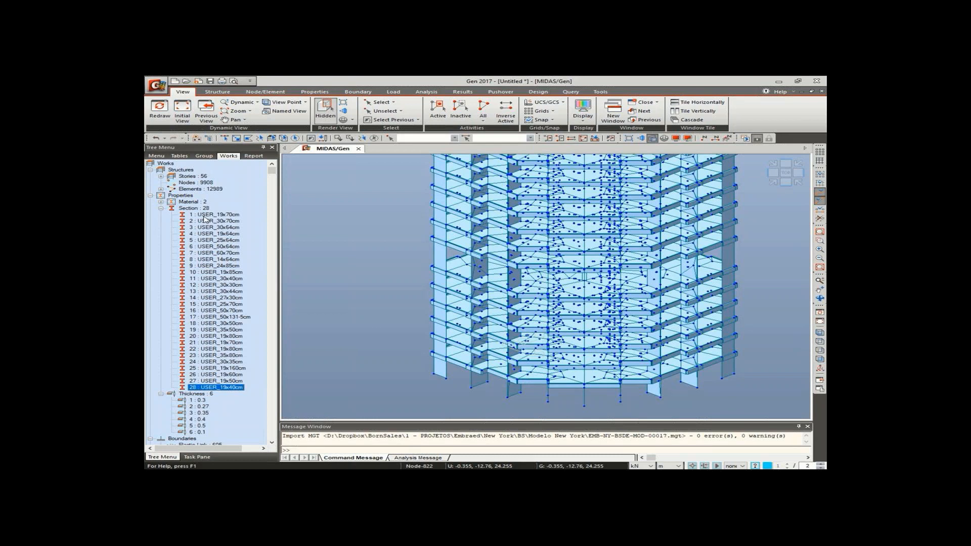
left_click(161, 208)
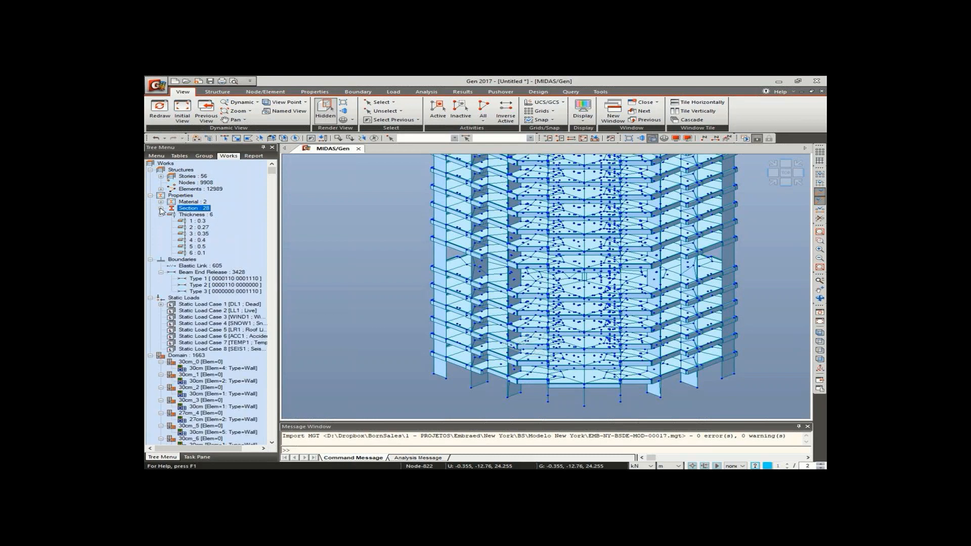
- Review the imported thicknesses and the boundary data, including elastic links and beam end releases
left_click(198, 217)
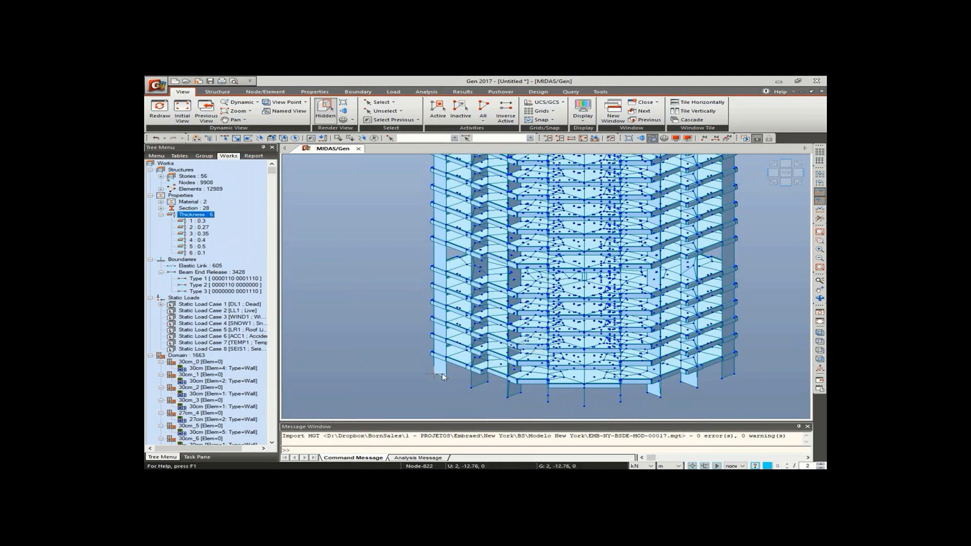
left_click(161, 215)
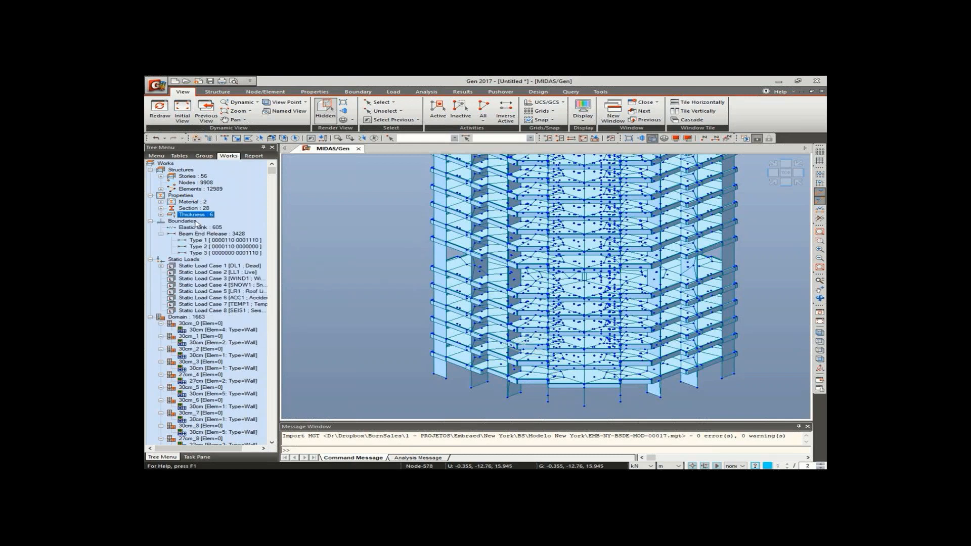
left_click(218, 229)
left_click(222, 235)
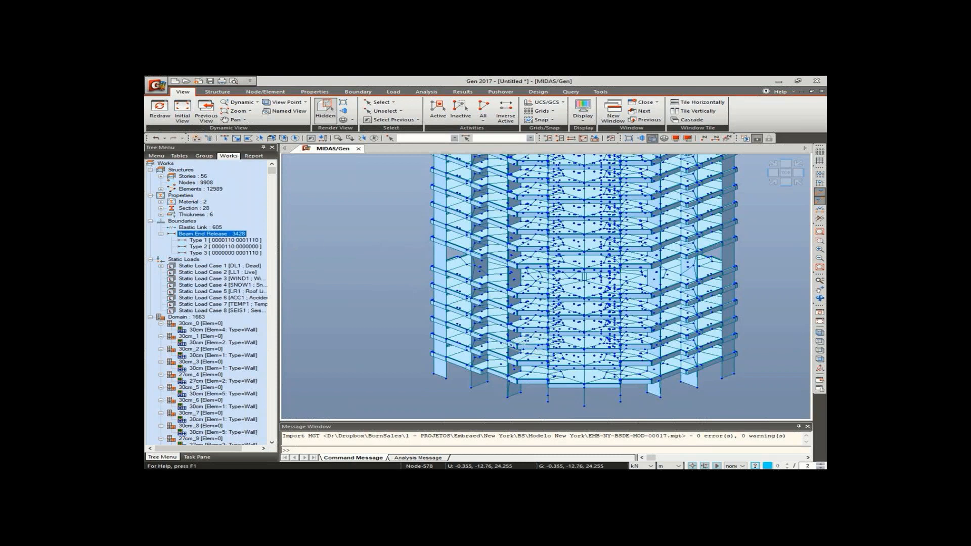
left_click(150, 221)
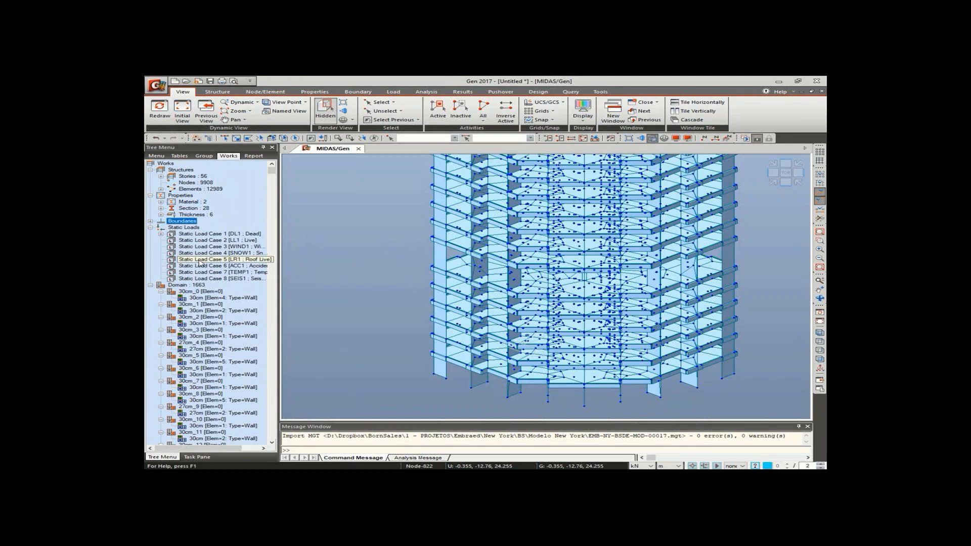
- Review the imported static load cases for dead, live and wind loads
left_click(212, 235)
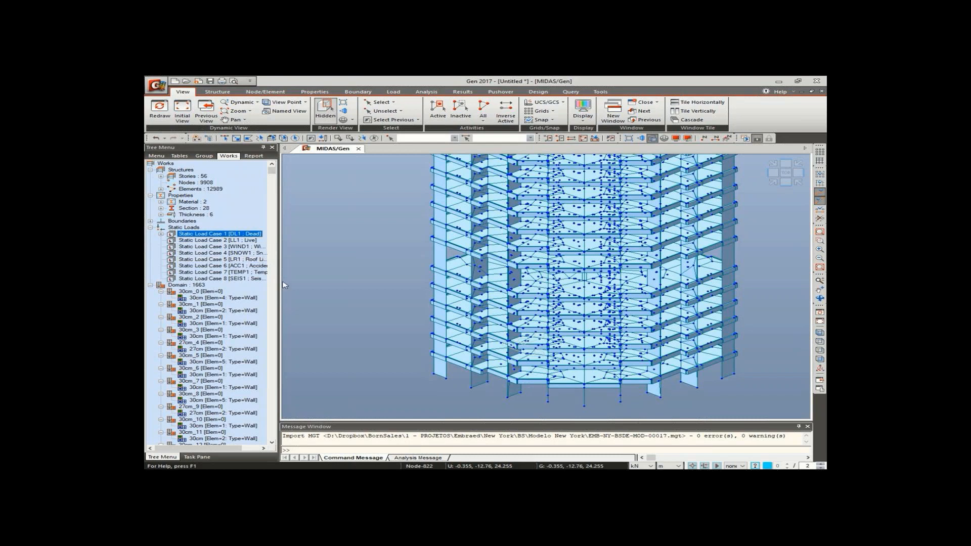
left_click(244, 240)
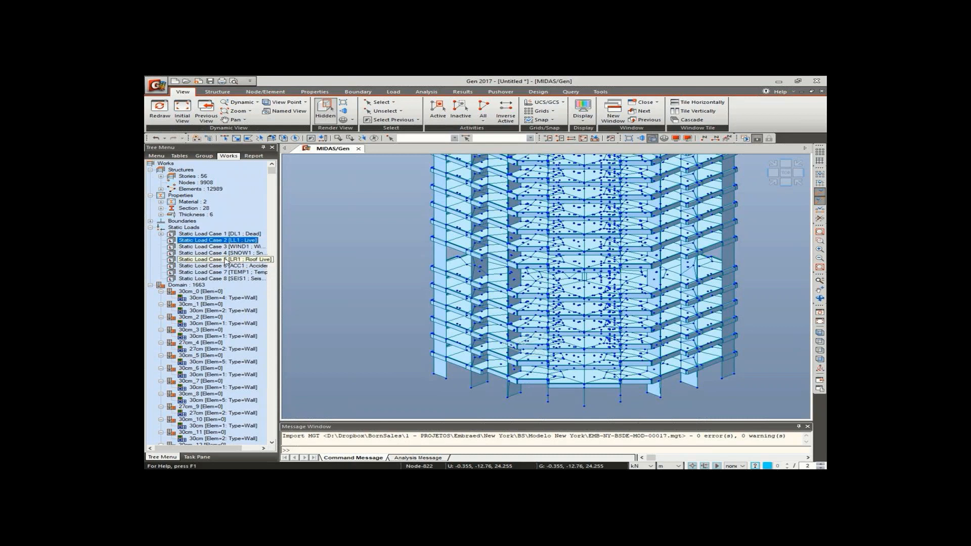
left_click(242, 246)
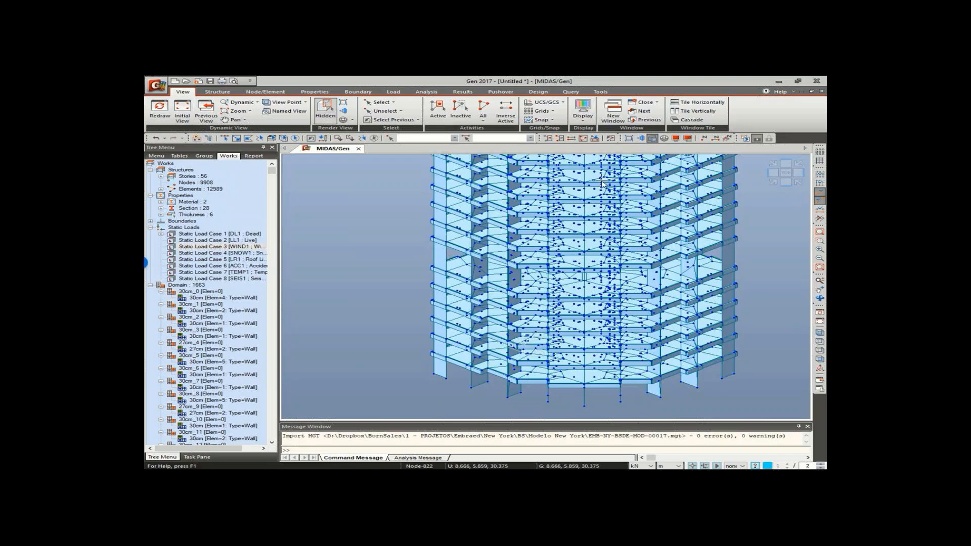
- Start exporting the whole tower model as an MXT file for FEA/GTS
left_click(797, 181)
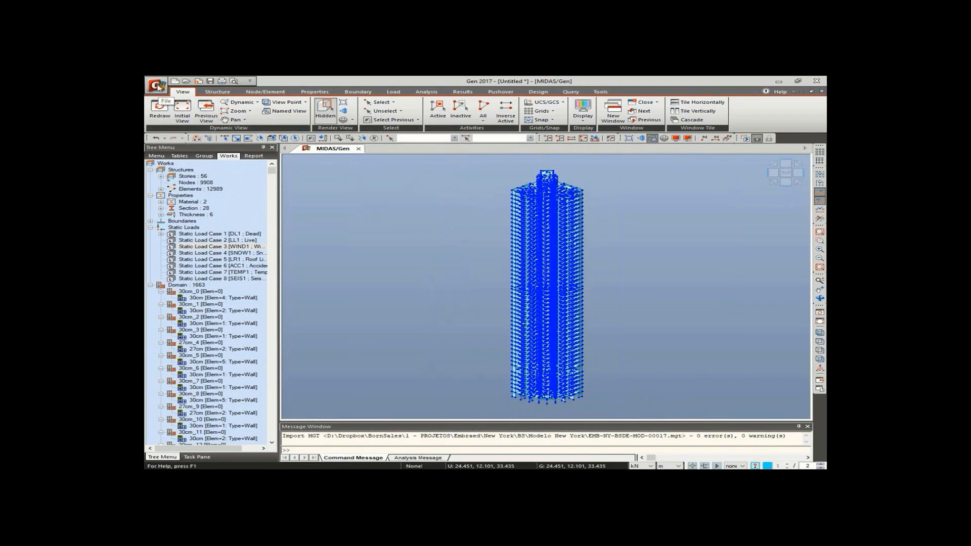
left_click(157, 86)
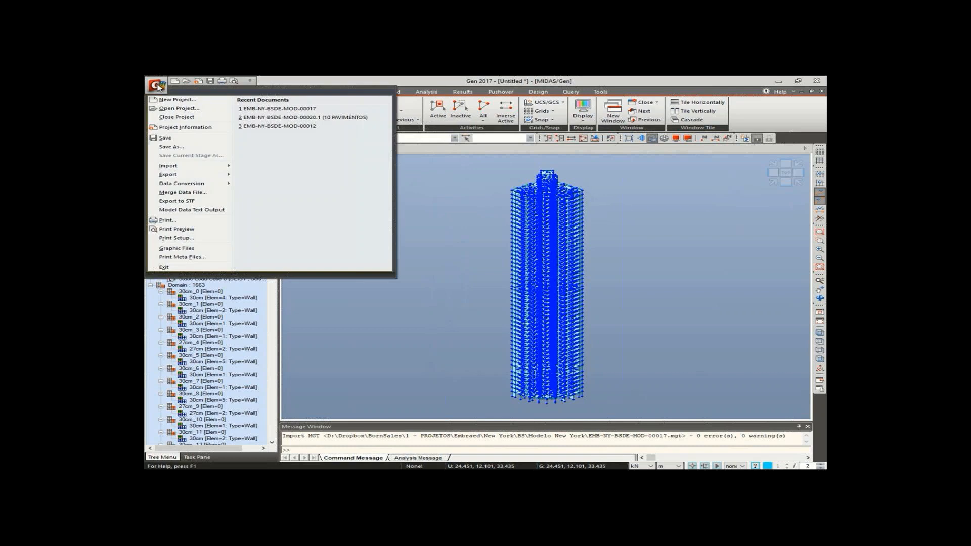
mouse_move(195, 175)
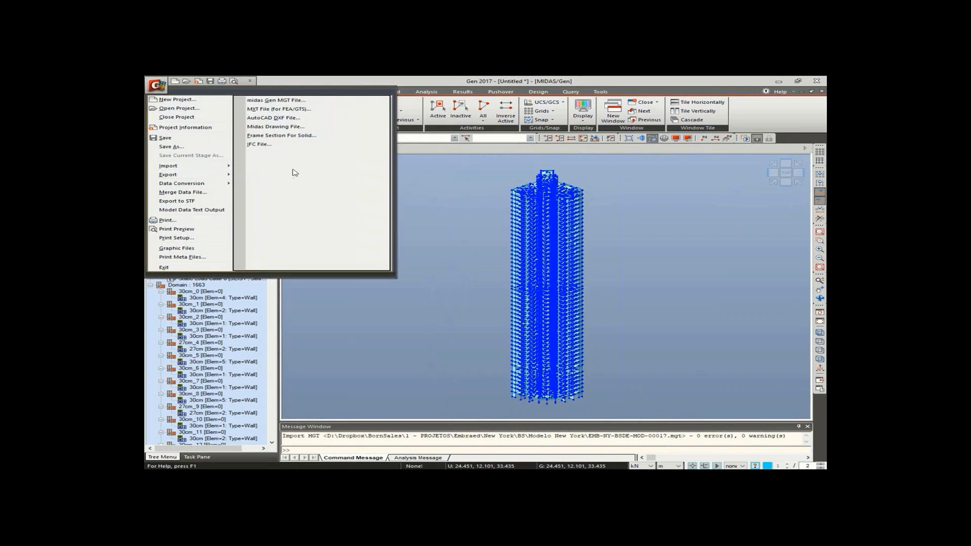
left_click(316, 110)
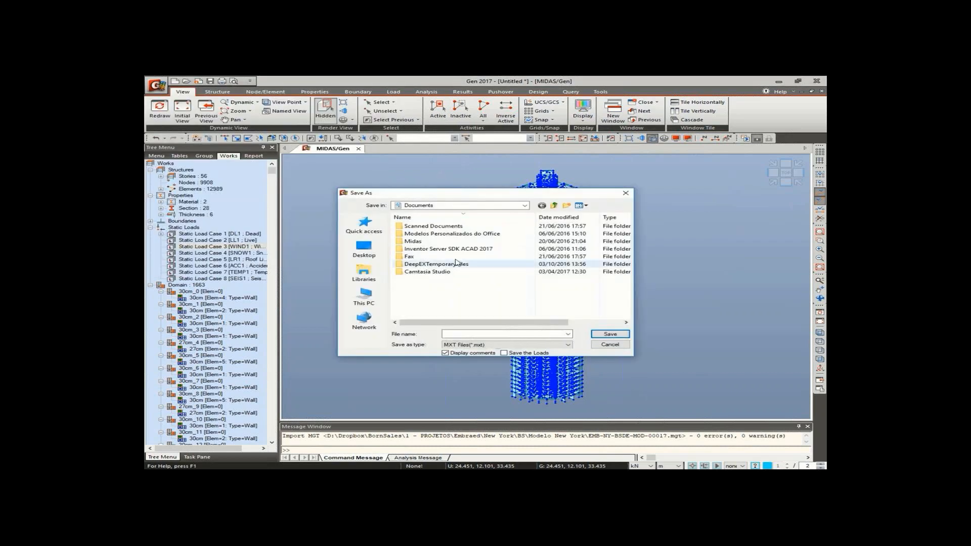